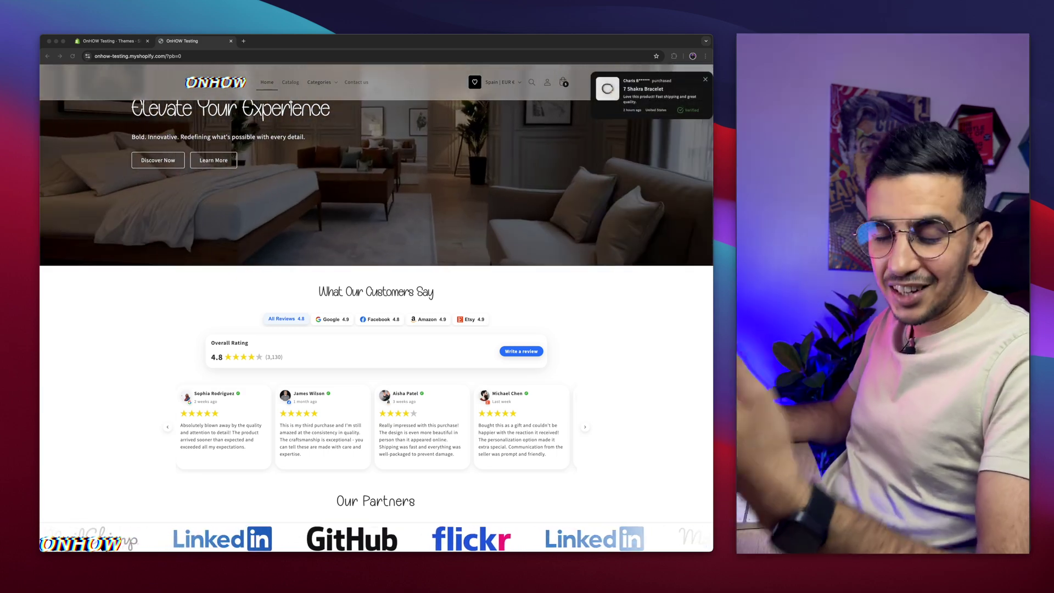
- Scroll the storefront preview, clear the cart-reminder popup highlight, and close the storefront
{"action": "scroll", "coordinate": [640, 394], "scroll_direction": "down", "scroll_amount": 5}
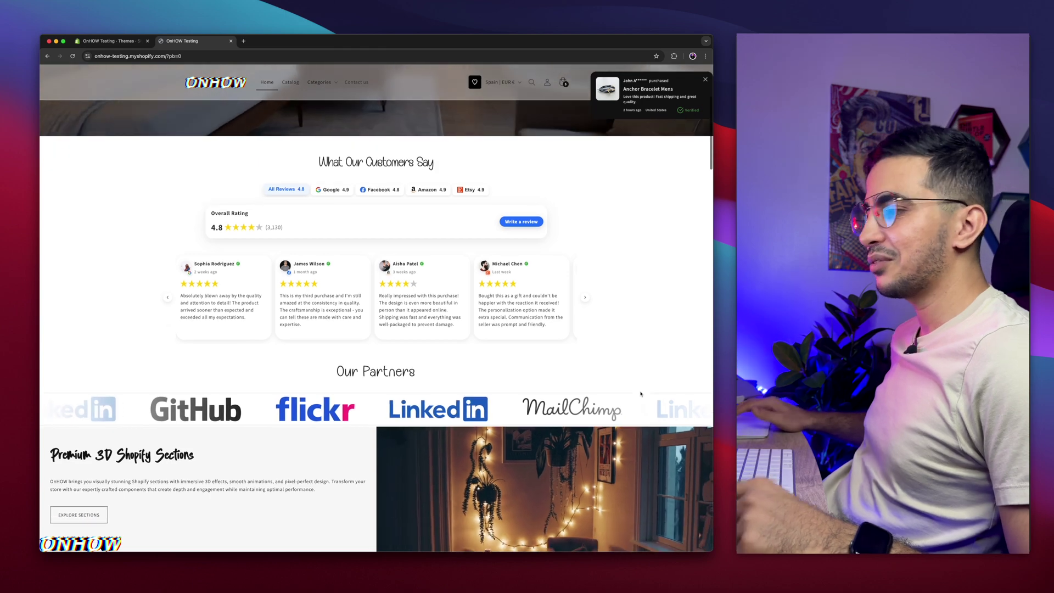
{"action": "scroll", "coordinate": [641, 393], "scroll_direction": "up", "scroll_amount": 6}
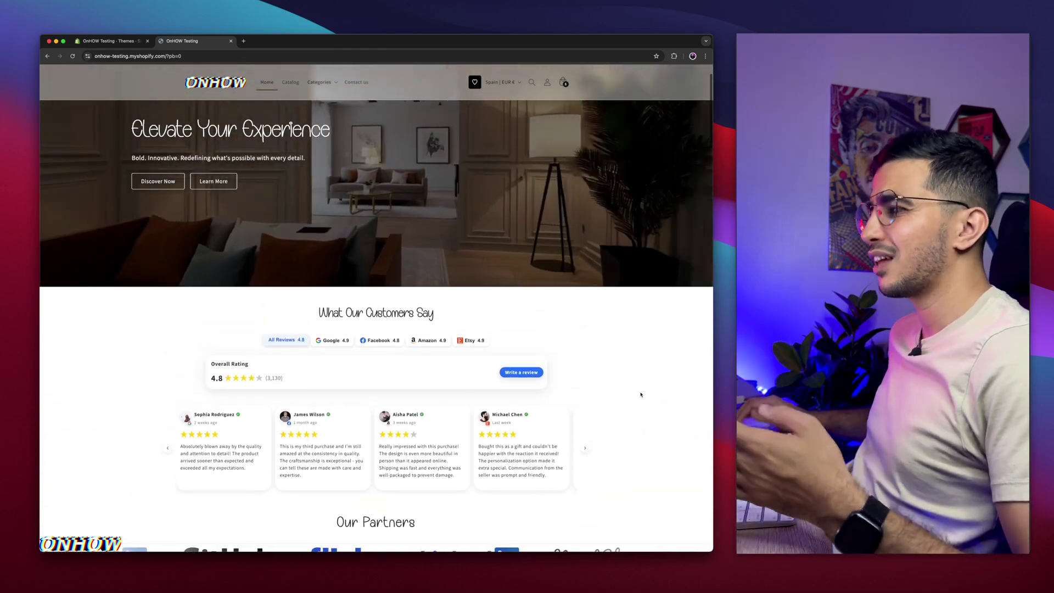
{"action": "scroll", "coordinate": [641, 394], "scroll_direction": "down", "scroll_amount": 2}
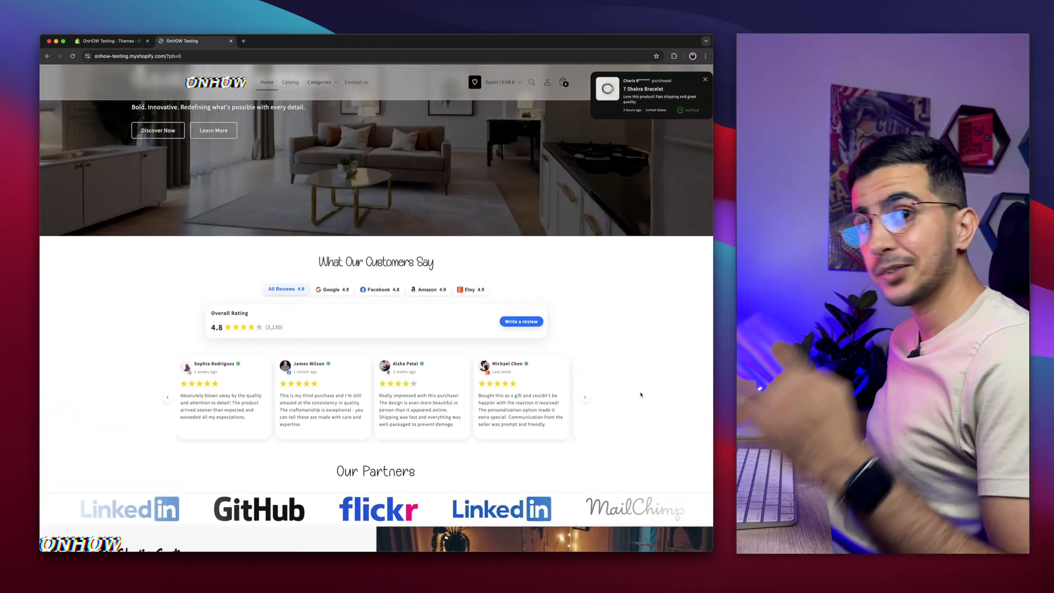
{"action": "mouse_move", "coordinate": [230, 44]}
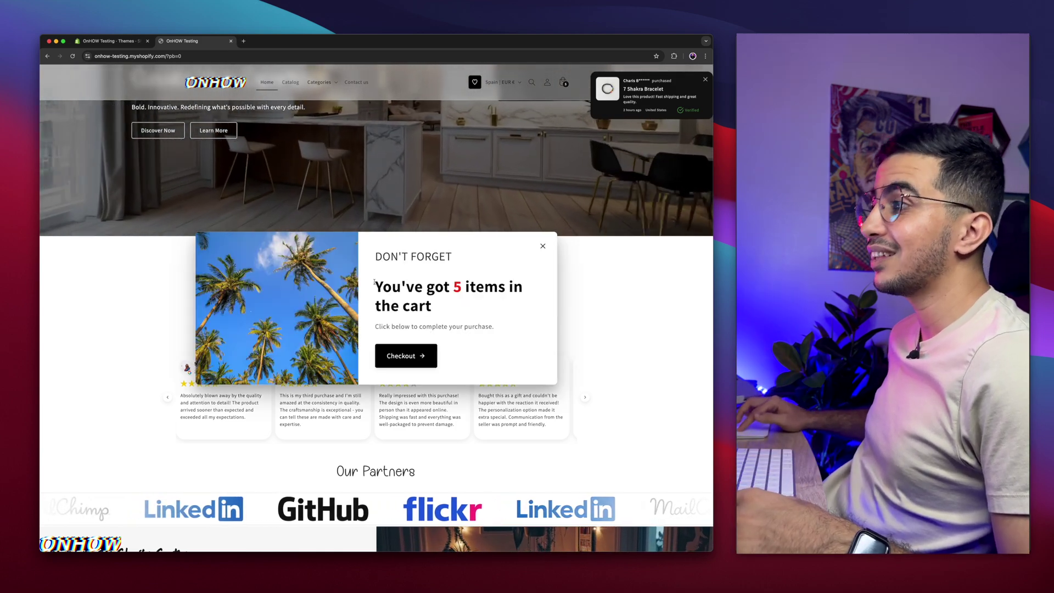
{"action": "left_click_drag", "start_coordinate": [375, 280], "coordinate": [476, 321]}
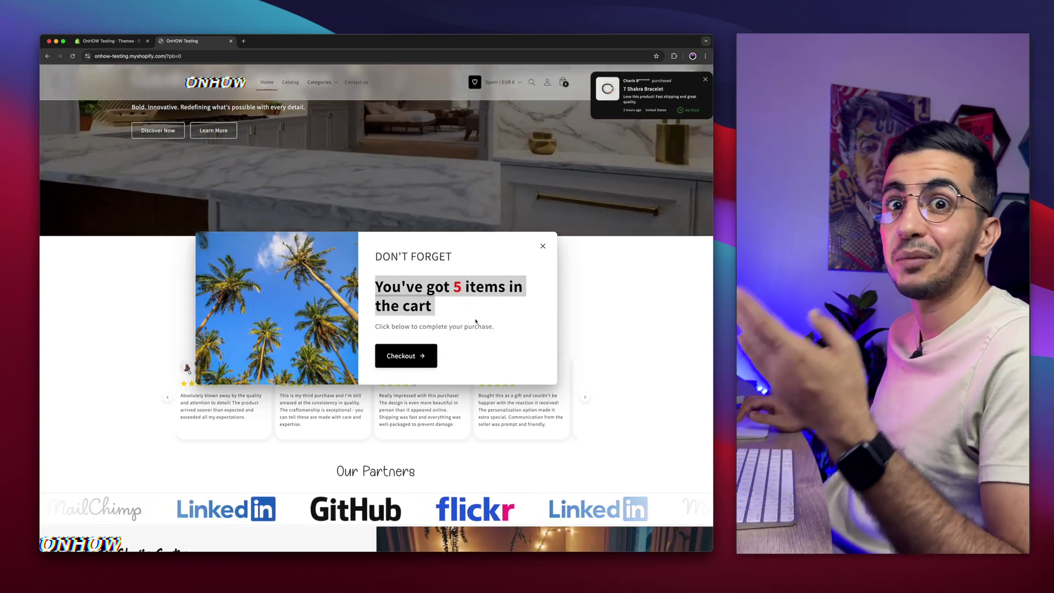
{"action": "left_click", "coordinate": [475, 321]}
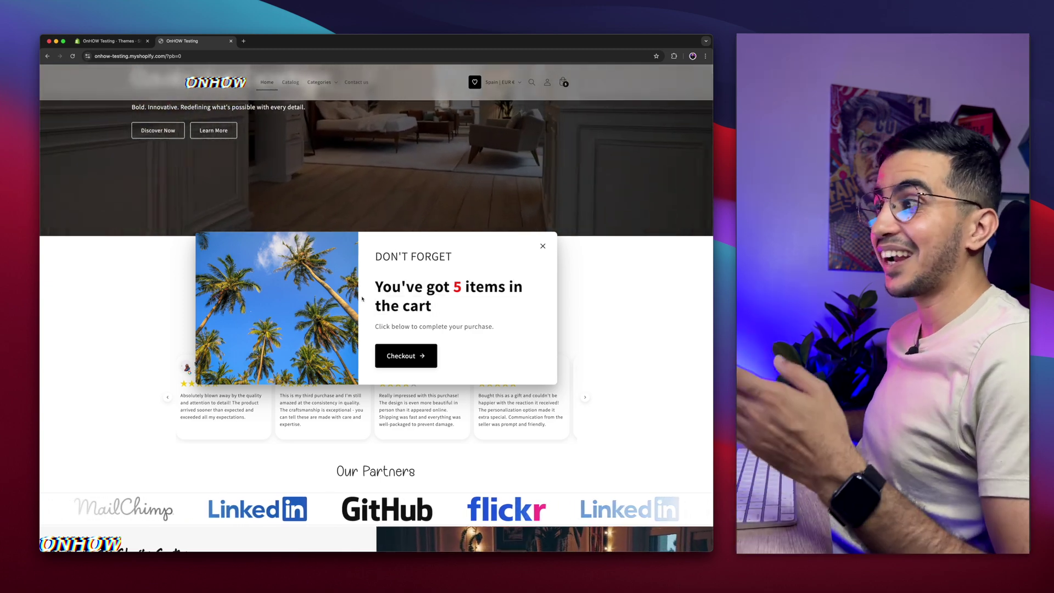
{"action": "left_click", "coordinate": [231, 41]}
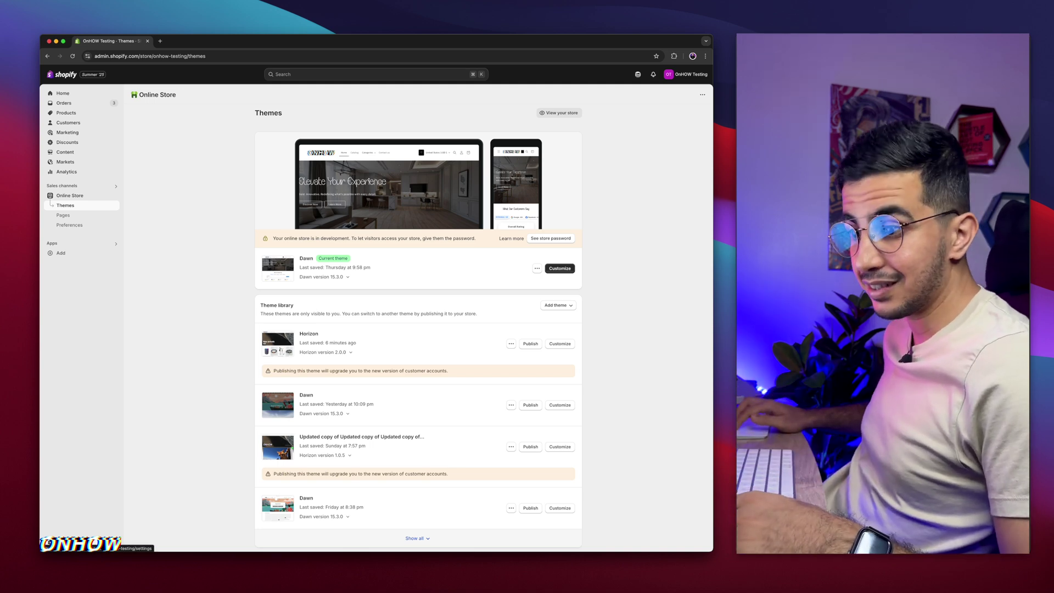
- Go to Settings > Domains in the Shopify admin
{"action": "left_click", "coordinate": [61, 542]}
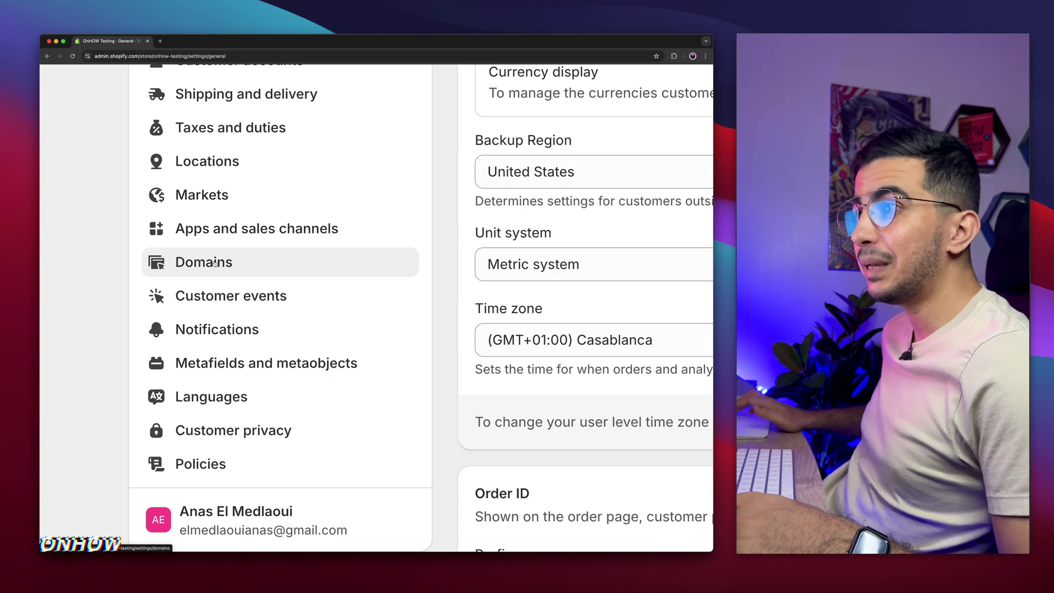
{"action": "left_click", "coordinate": [214, 263]}
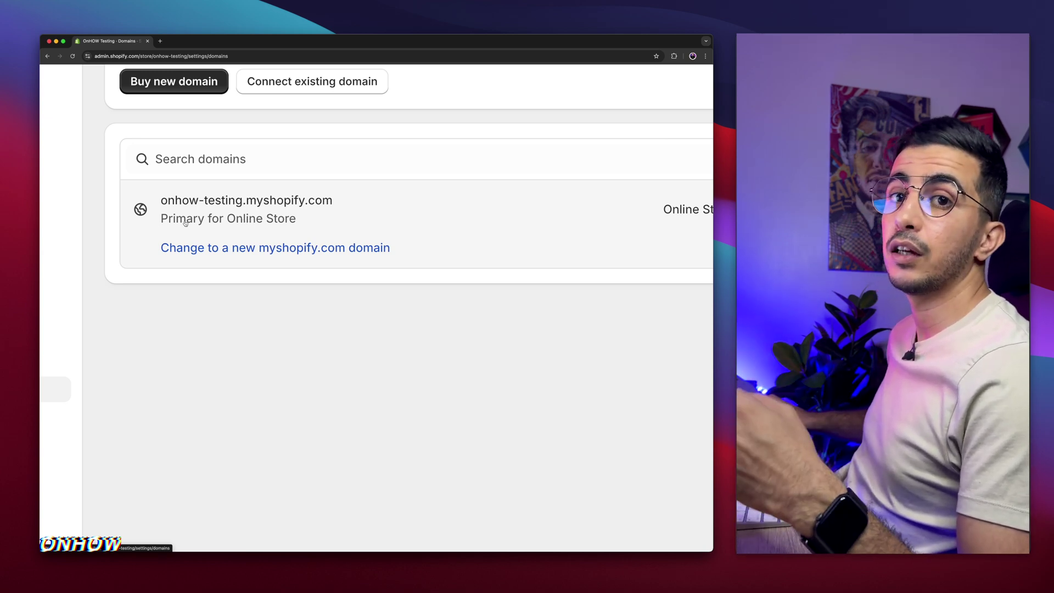
- Open the onhow-testing.myshopify.com domain details and bring up the DNS Editor notes
{"action": "left_click", "coordinate": [290, 219]}
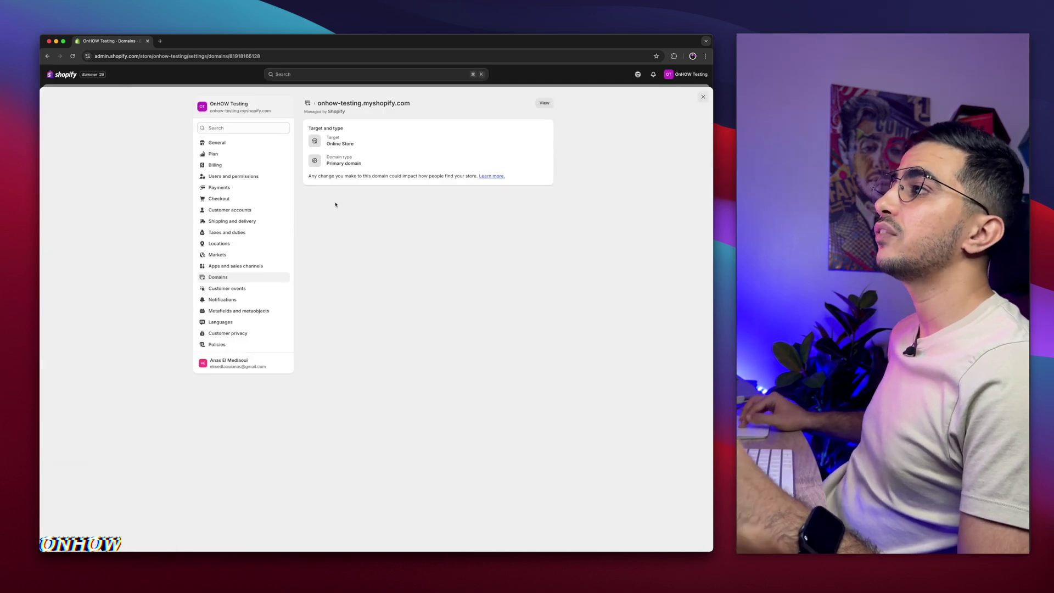
{"action": "scroll", "coordinate": [397, 170], "scroll_direction": "up", "scroll_amount": 5}
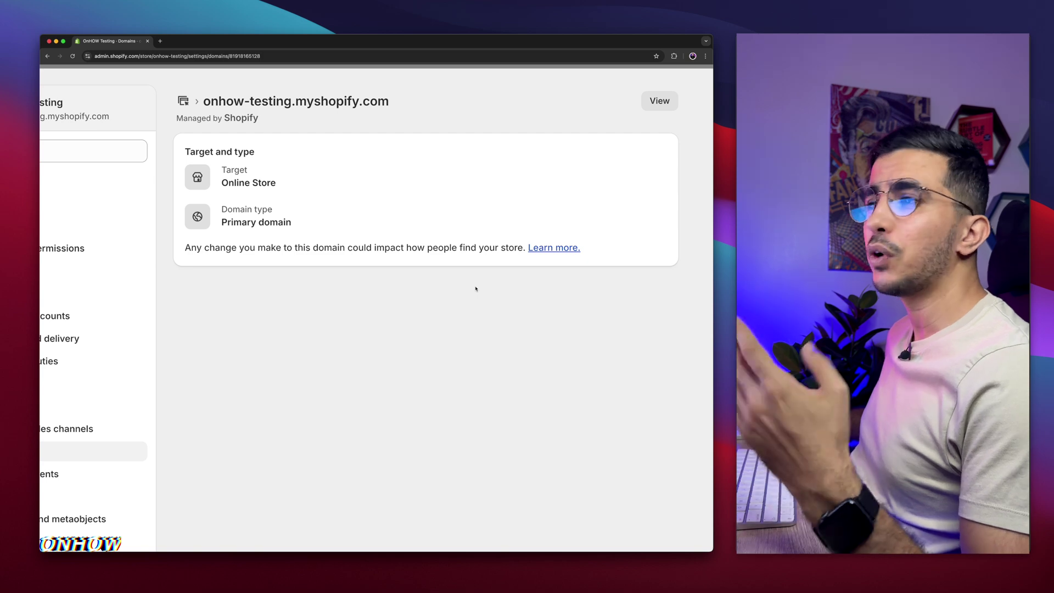
{"action": "key", "text": "super+Tab"}
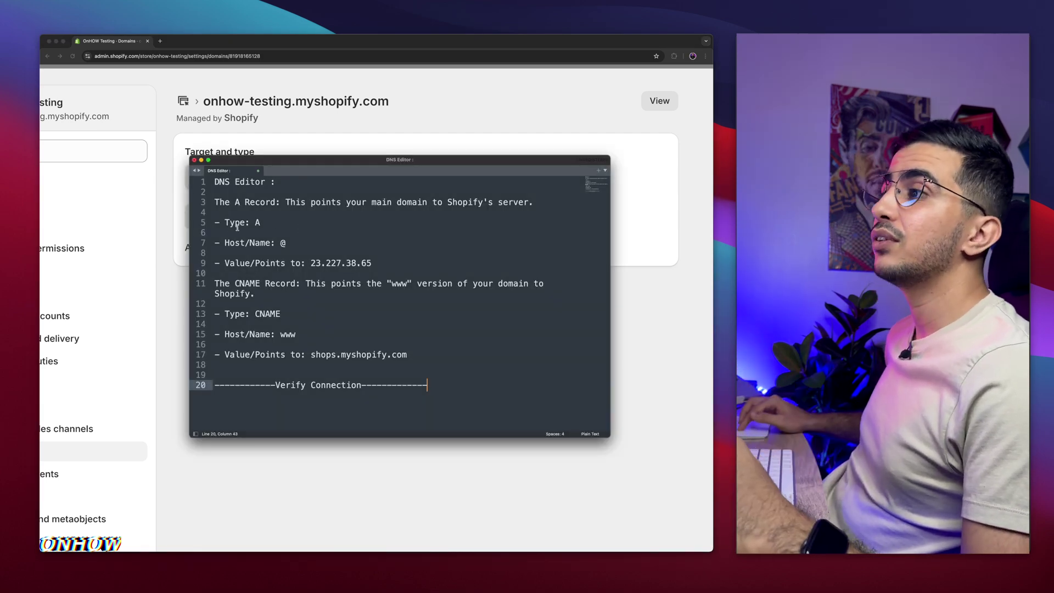
- Highlight the A record 23.227.38.65 and CNAME shops.myshopify.com notes, then return to the Shopify domain page
{"action": "left_click_drag", "start_coordinate": [252, 222], "coordinate": [279, 224]}
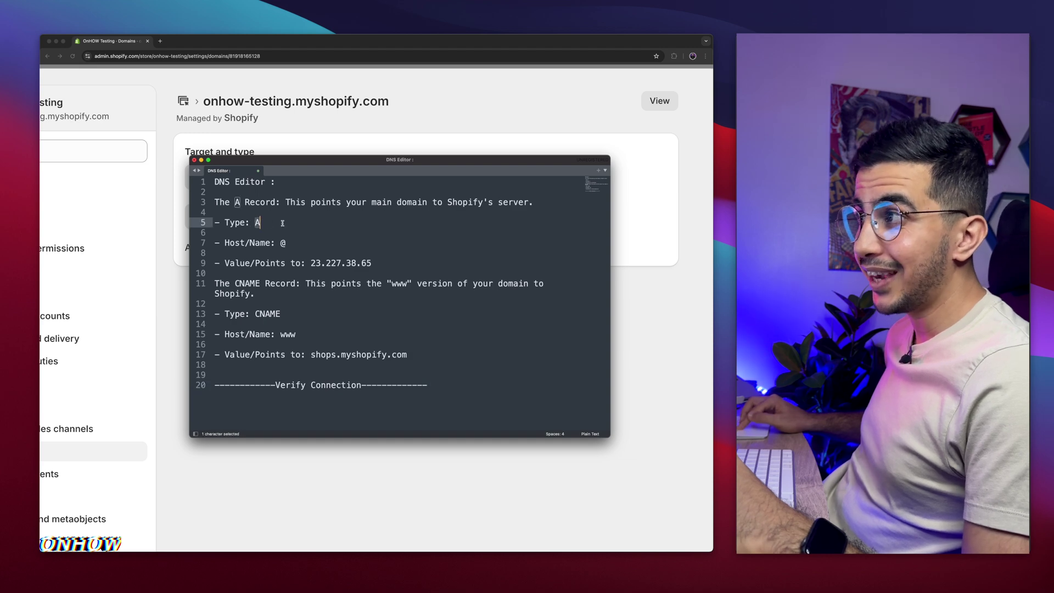
{"action": "left_click_drag", "start_coordinate": [310, 263], "coordinate": [372, 262]}
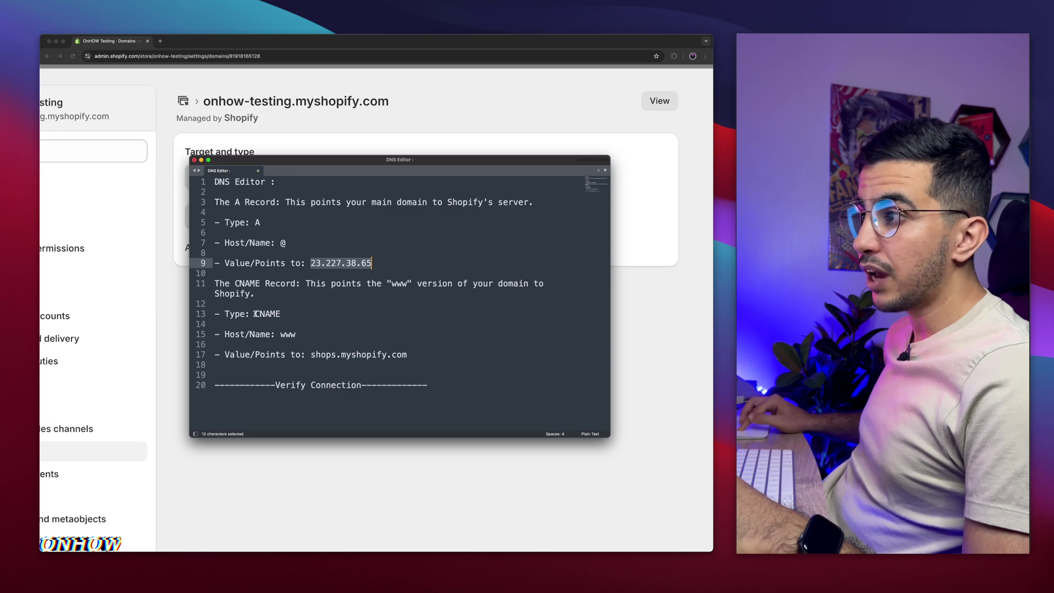
{"action": "left_click_drag", "start_coordinate": [254, 313], "coordinate": [302, 314]}
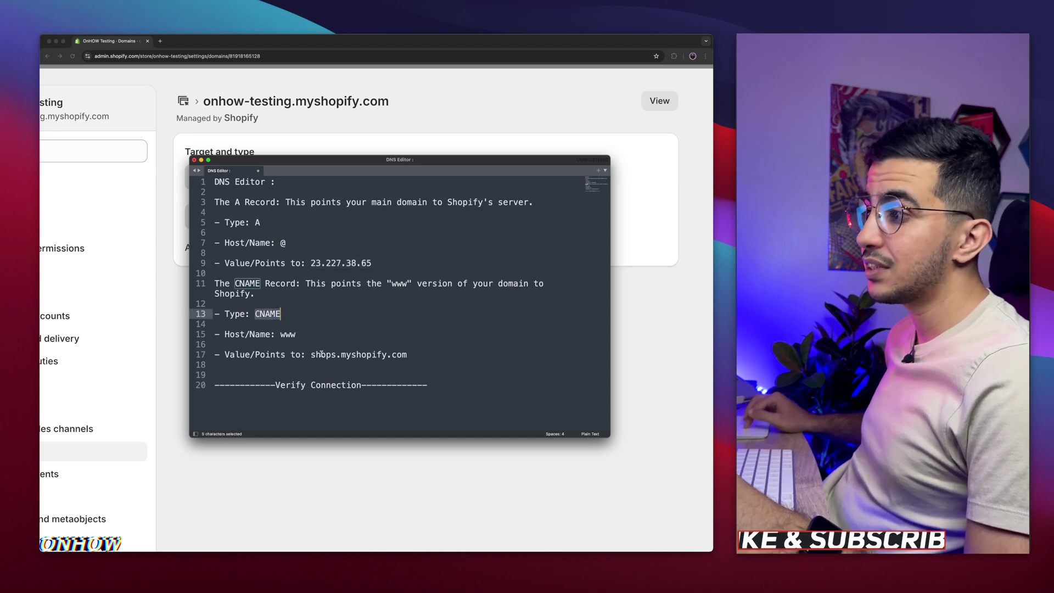
{"action": "left_click_drag", "start_coordinate": [311, 354], "coordinate": [408, 354]}
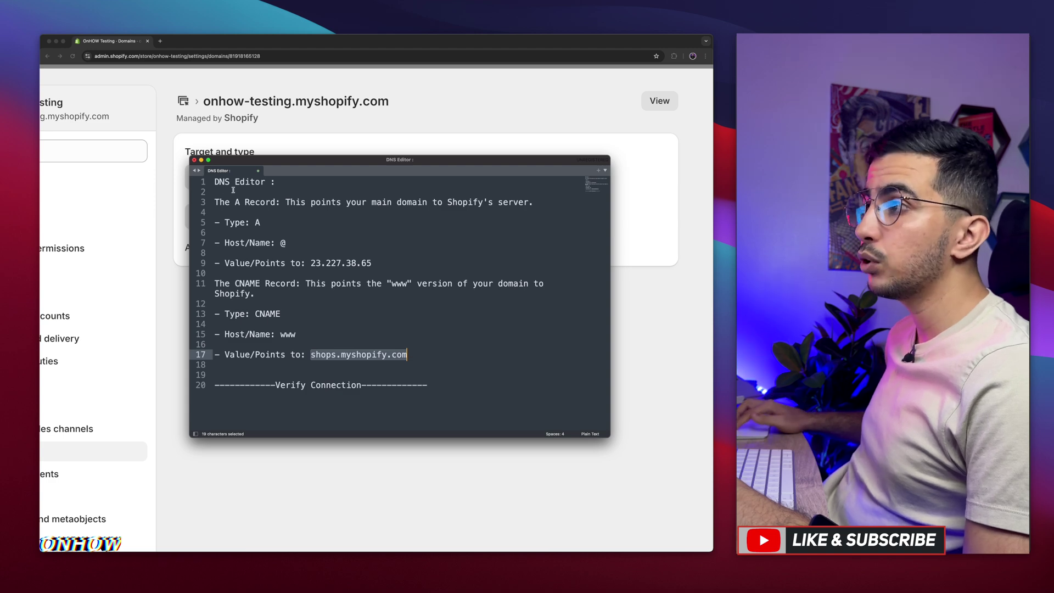
{"action": "left_click_drag", "start_coordinate": [215, 213], "coordinate": [471, 347]}
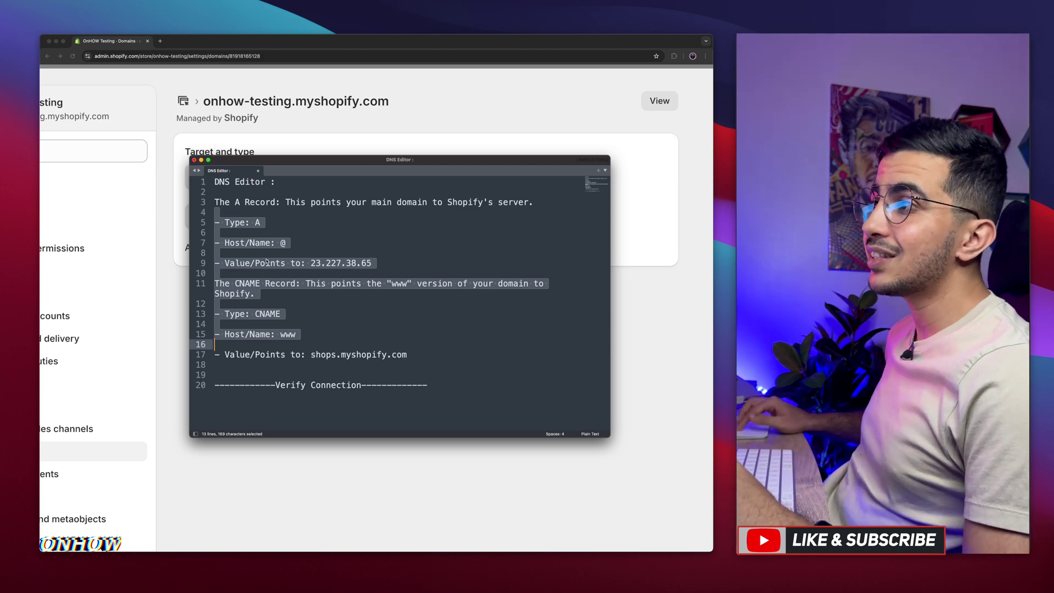
{"action": "left_click_drag", "start_coordinate": [216, 213], "coordinate": [423, 348]}
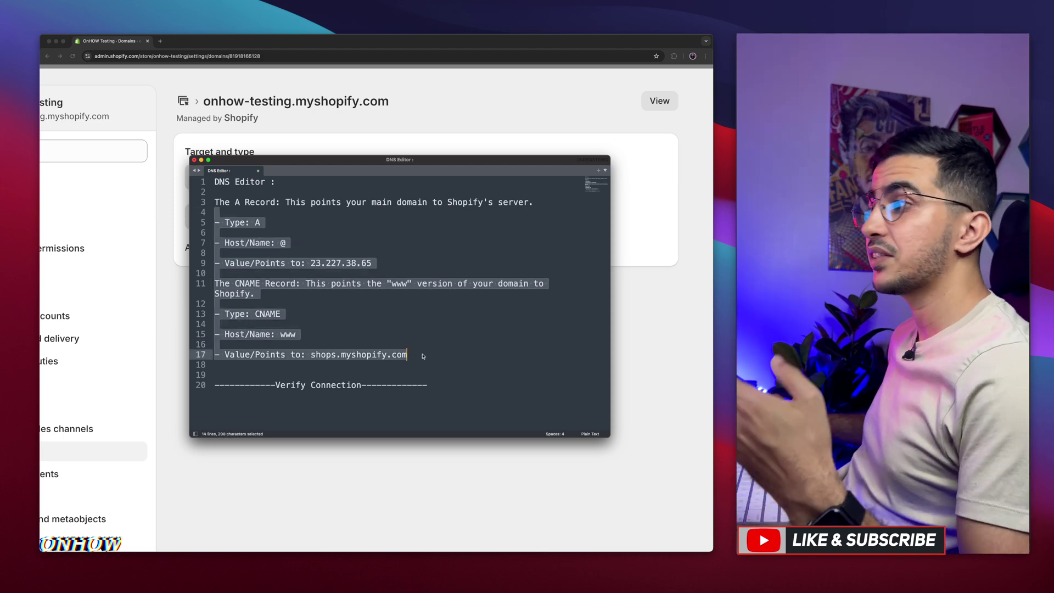
{"action": "left_click", "coordinate": [375, 115]}
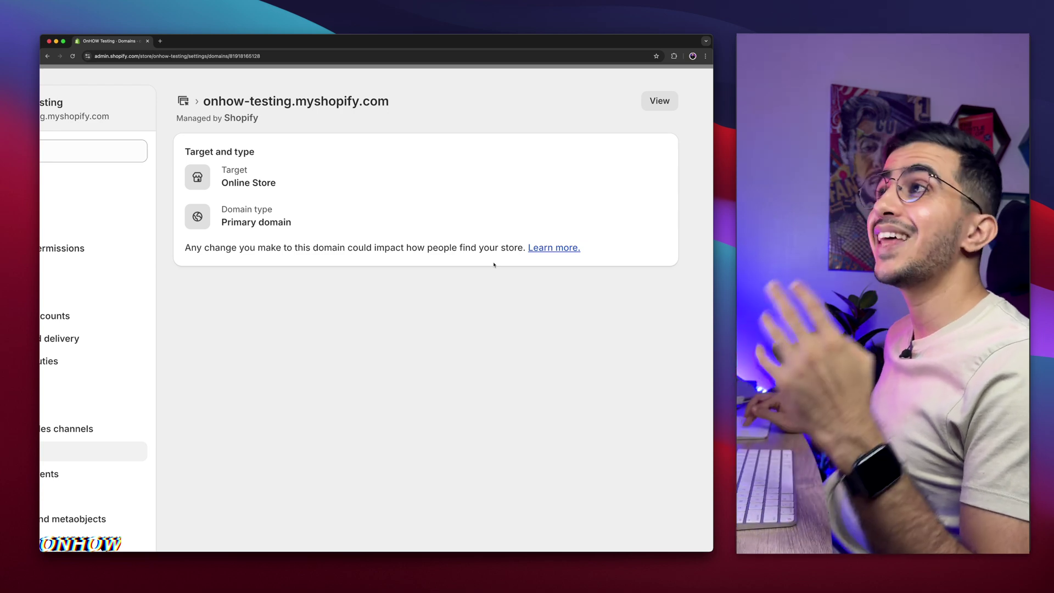
- In a new tab, search Google for 'dn check tool' and open the MxToolbox DNS Lookup Tool
{"action": "left_click", "coordinate": [162, 41]}
{"action": "type", "text": "google.com"}
{"action": "key", "text": "Return"}
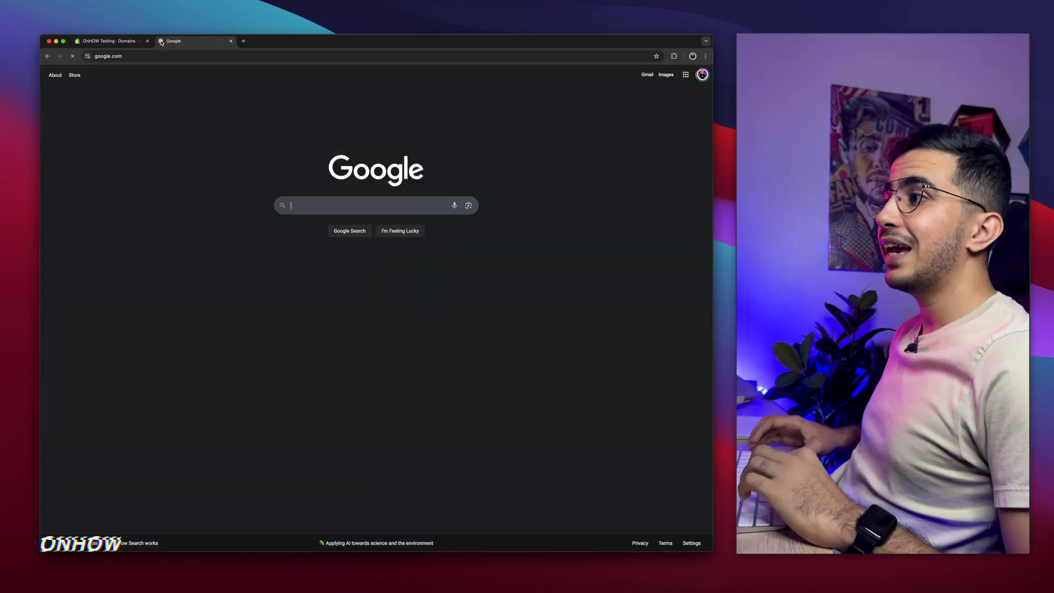
{"action": "type", "text": "dn check tool"}
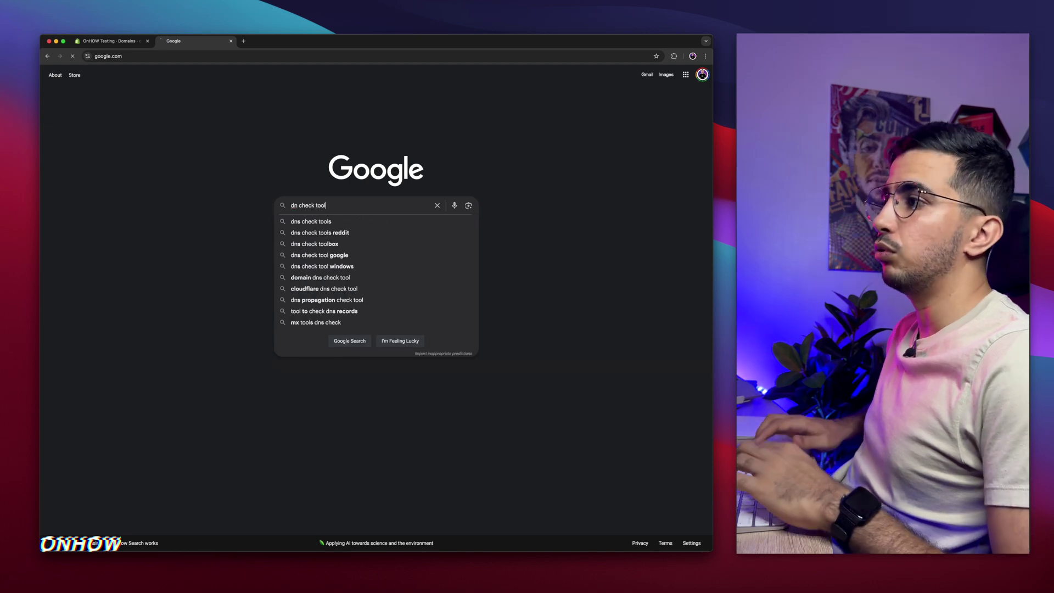
{"action": "key", "text": "Return"}
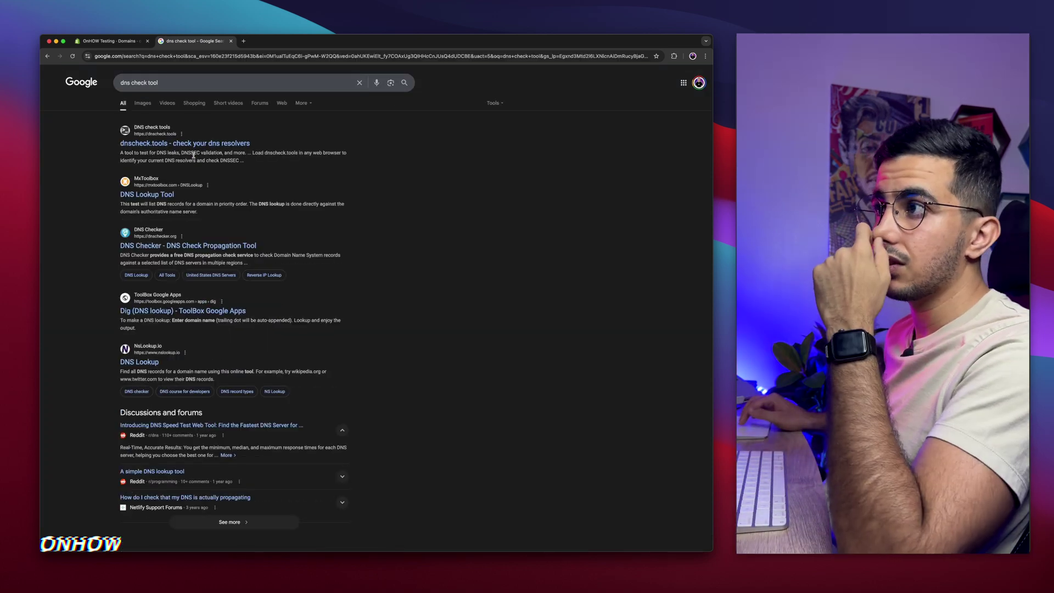
{"action": "left_click", "coordinate": [157, 192]}
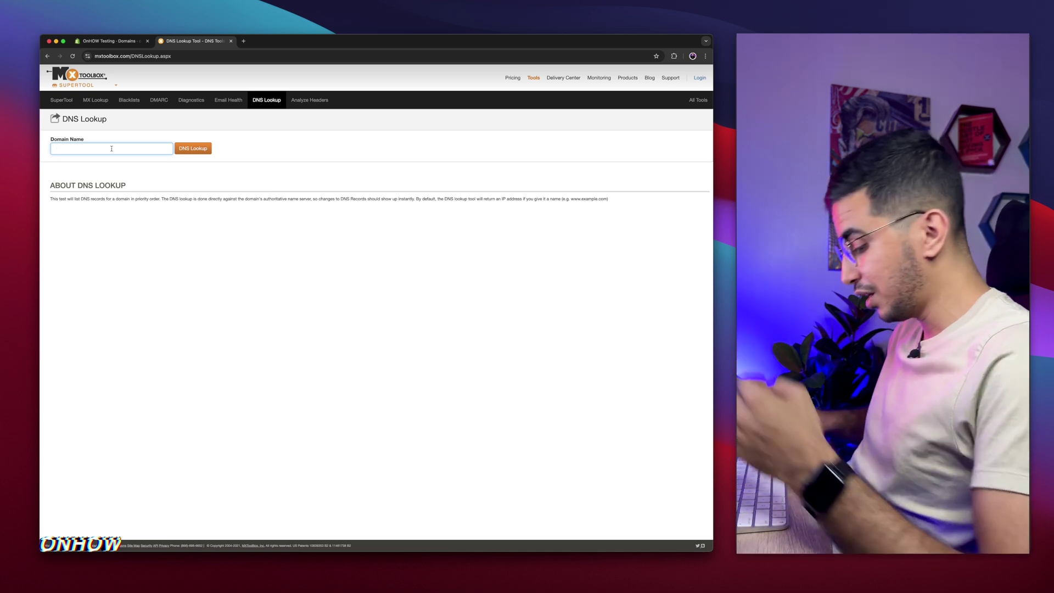
- Enter onhow.codes in the Domain Name field and run the DNS Lookup
{"action": "type", "text": "onhow.codes"}
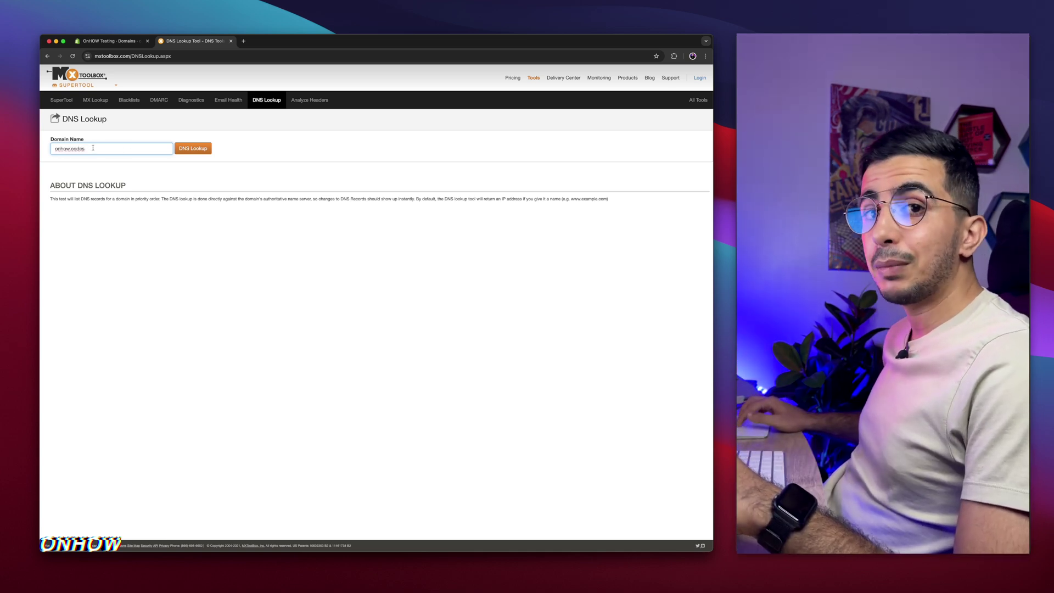
{"action": "left_click_drag", "start_coordinate": [92, 148], "coordinate": [53, 148]}
{"action": "left_click", "coordinate": [193, 149]}
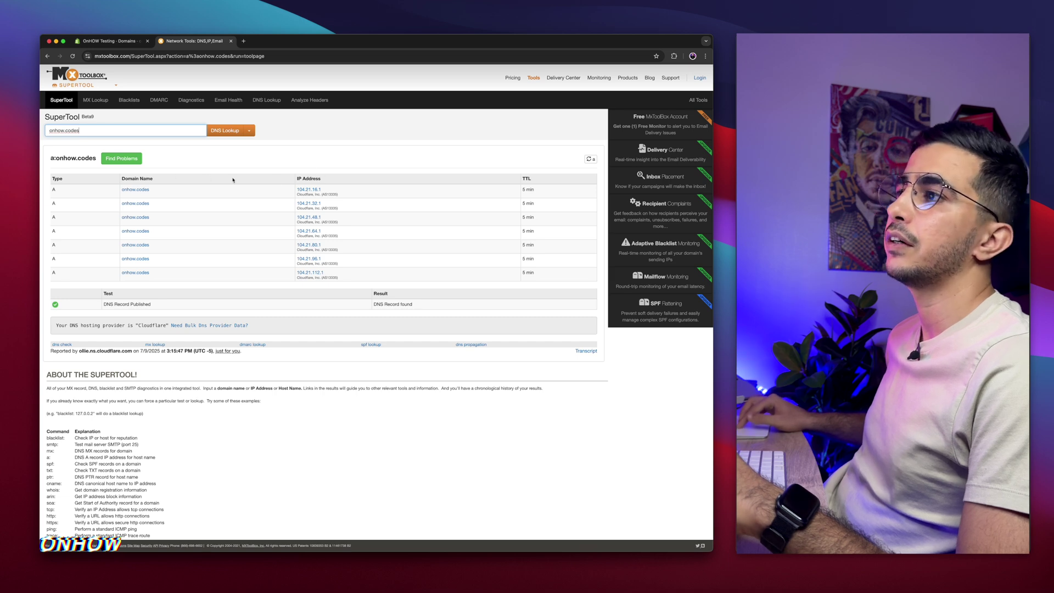
- Compare IP 104.21.16.1 against the noted 23.227.38.65 and shops.myshopify.com values, noting the Cloudflare provider
{"action": "left_click_drag", "start_coordinate": [334, 190], "coordinate": [296, 190]}
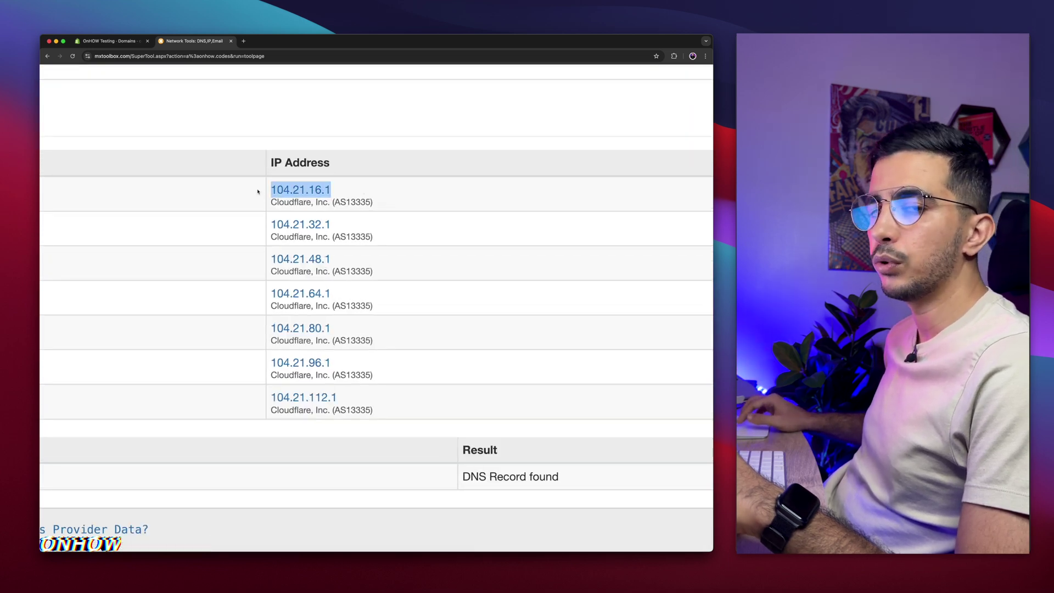
{"action": "key", "text": "super+Tab"}
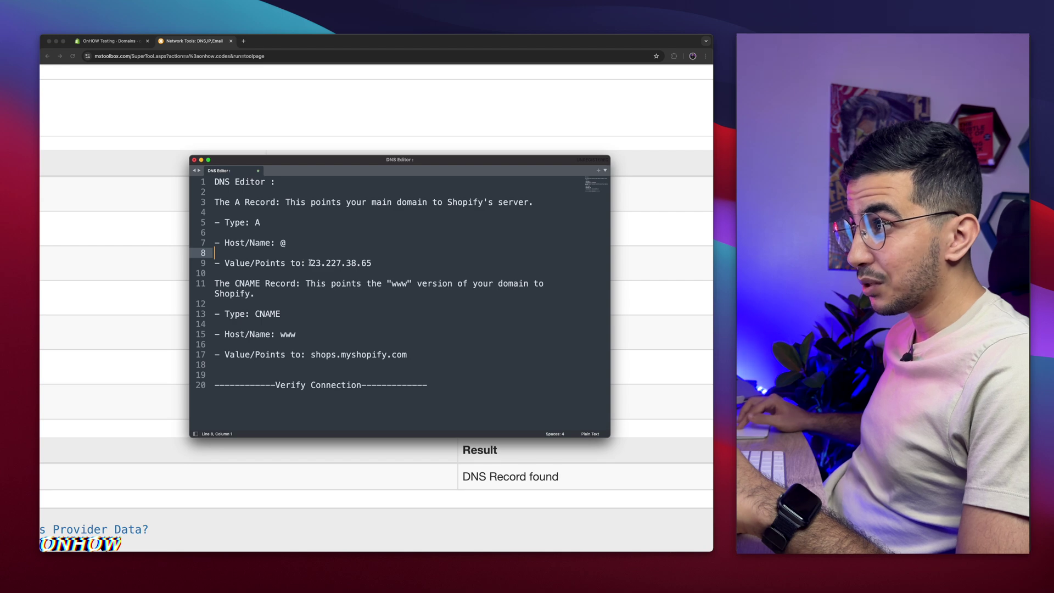
{"action": "left_click_drag", "start_coordinate": [310, 263], "coordinate": [372, 263]}
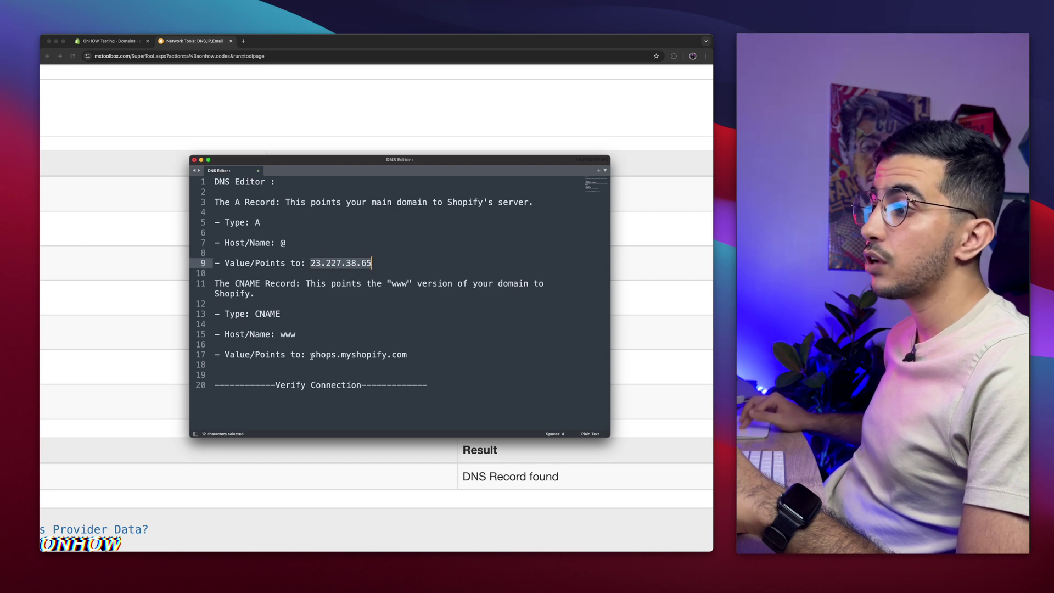
{"action": "left_click_drag", "start_coordinate": [310, 354], "coordinate": [435, 357]}
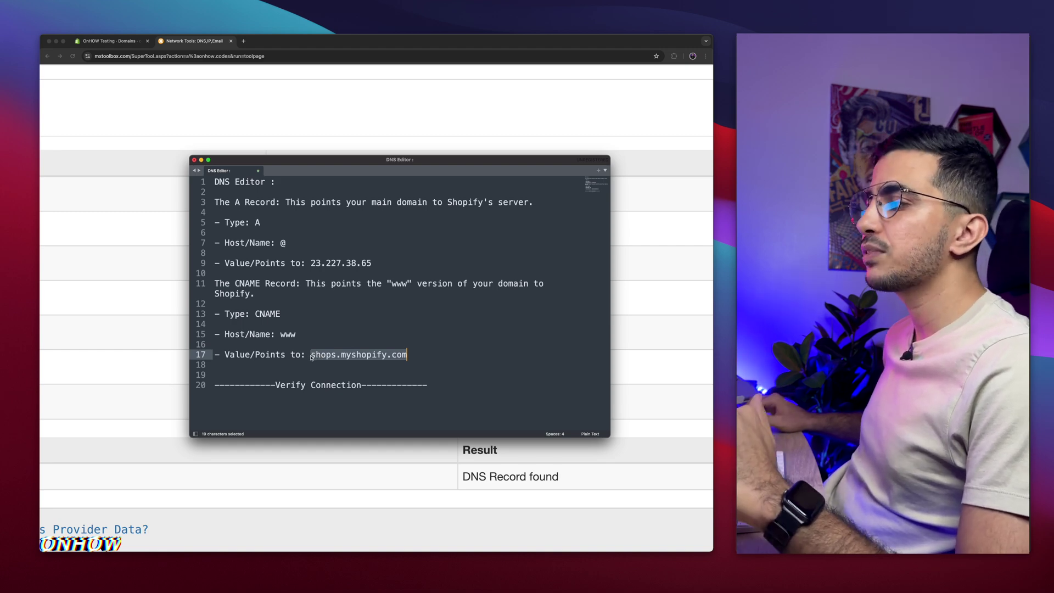
{"action": "key", "text": "super+Tab"}
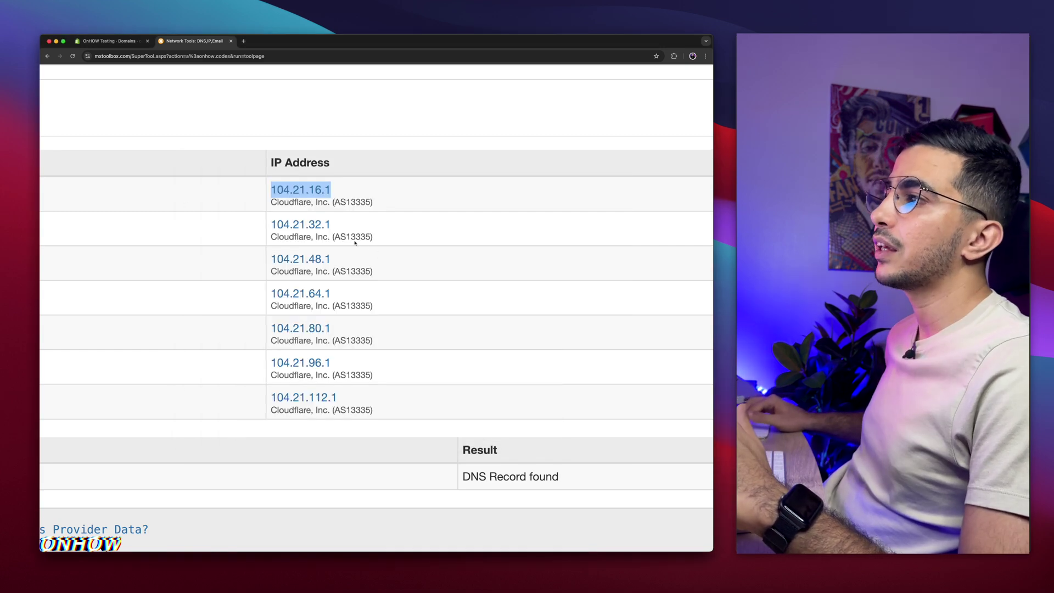
{"action": "left_click_drag", "start_coordinate": [271, 236], "coordinate": [351, 237]}
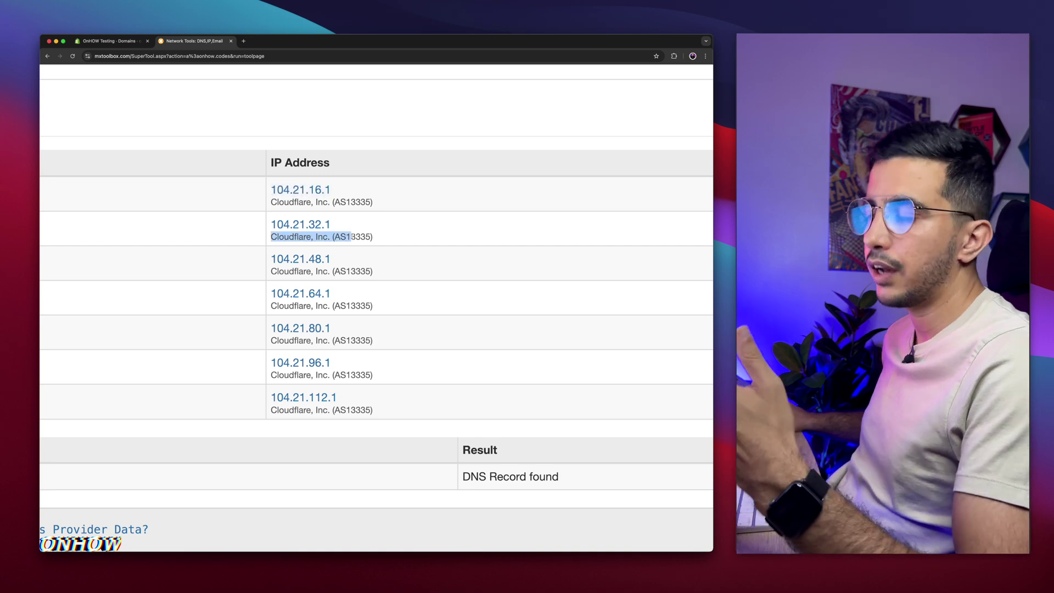
{"action": "key", "text": "super+0"}
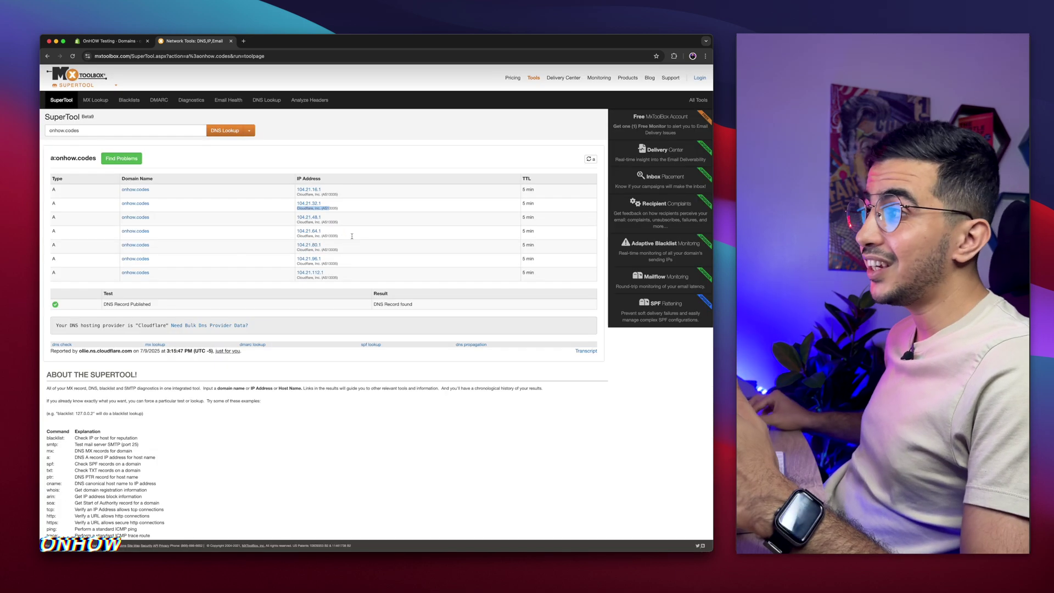